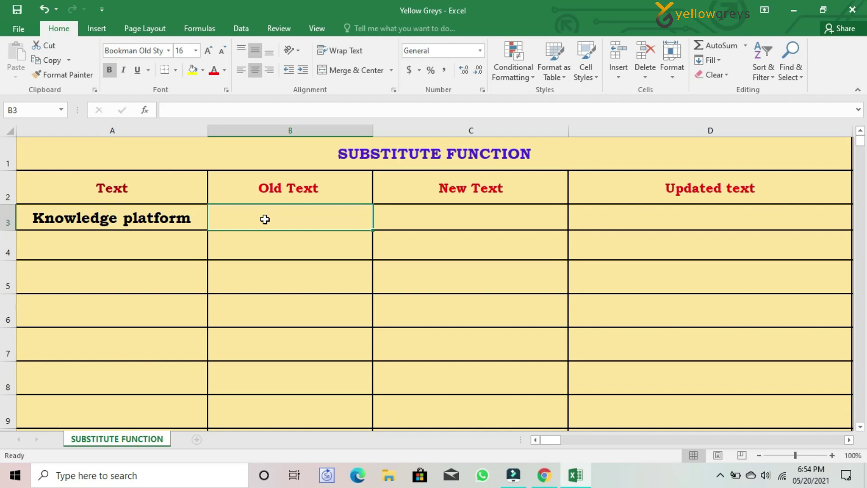
- Enter "knowledge" as the old text in B3 and "learning" as the new text in C3
text(kno)
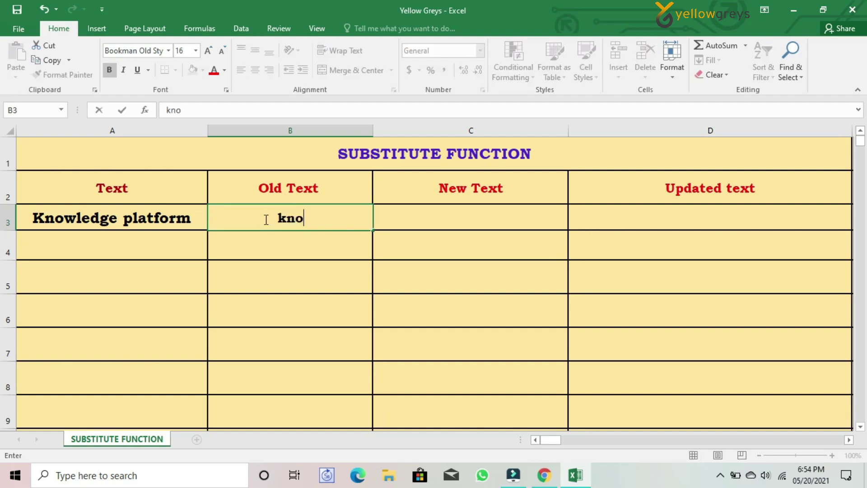
text(wledge)
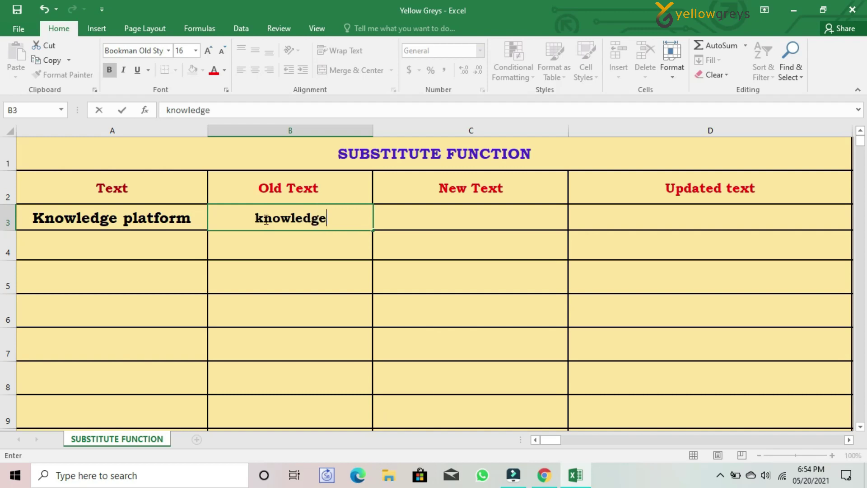
key(Tab)
text(learning)
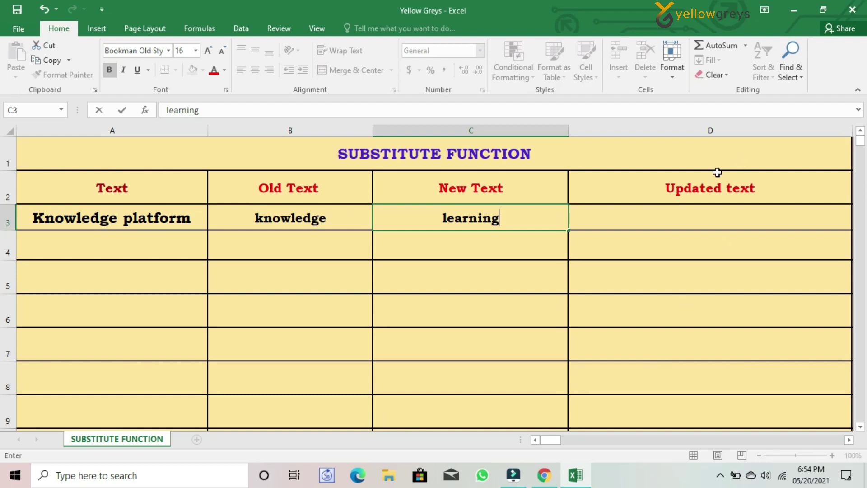
key(ctrl+Return)
- Enter the formula =SUBSTITUTE(A3,B3,C3) in D3 under Updated text
click(666, 220)
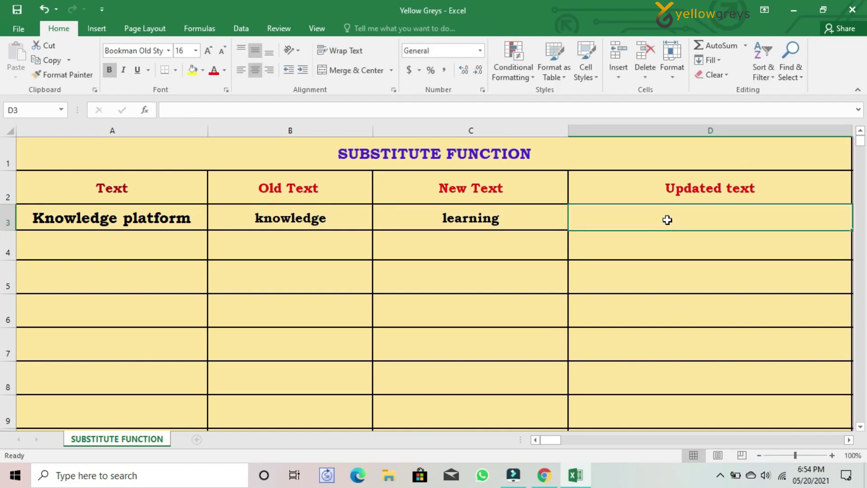
text(=s)
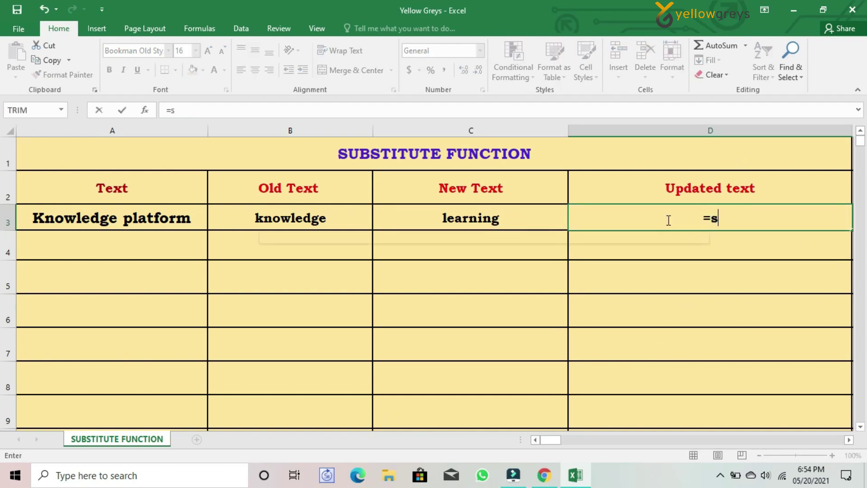
text(ubstitute)
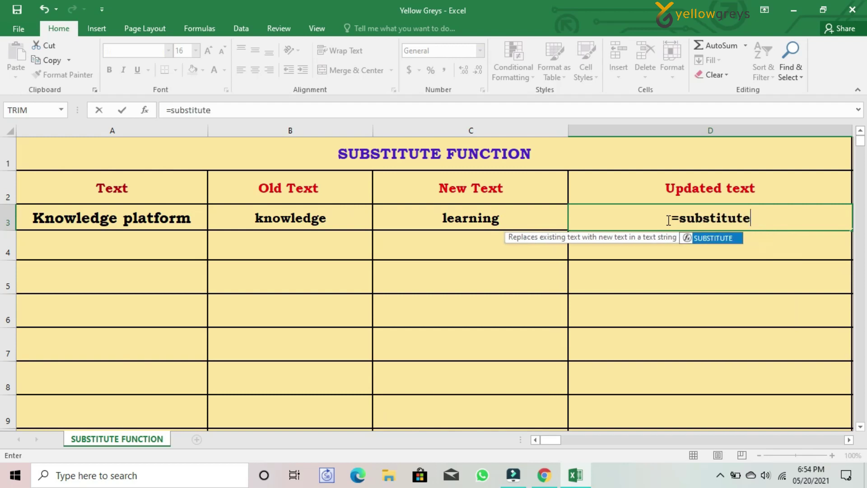
text(()
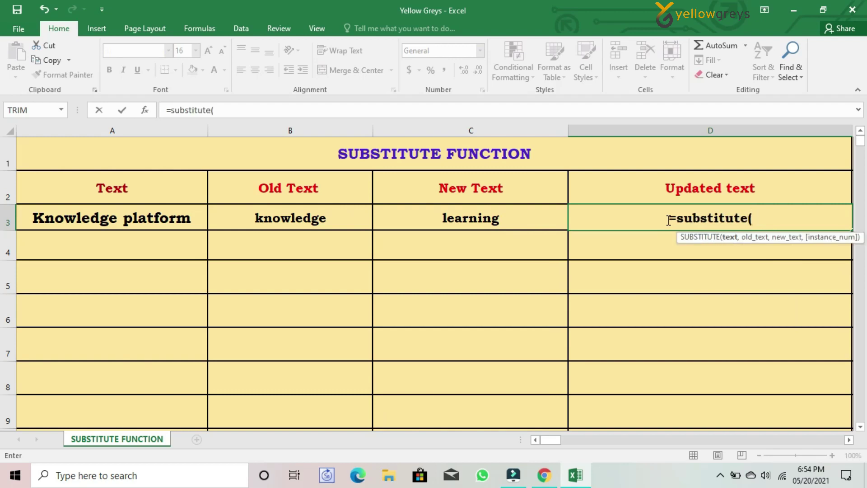
click(97, 220)
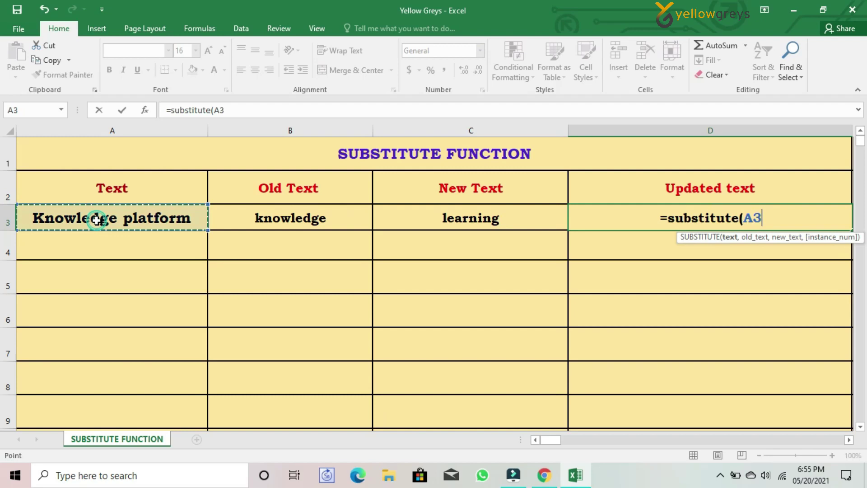
text(,)
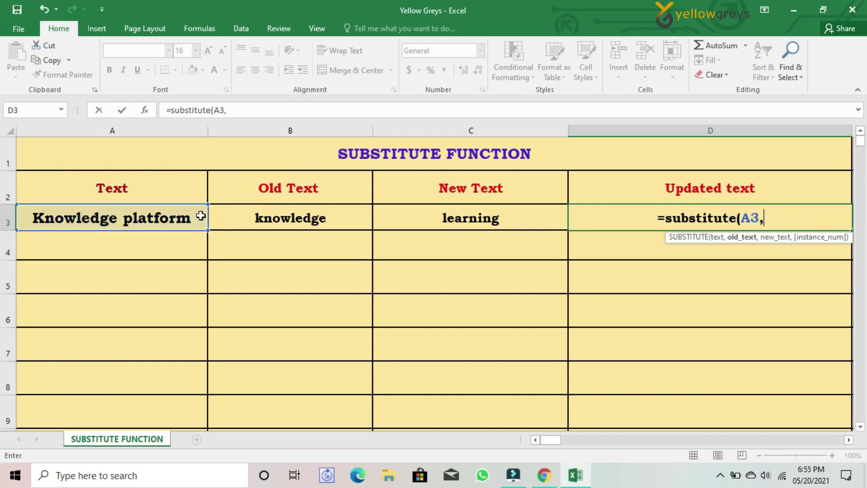
click(294, 221)
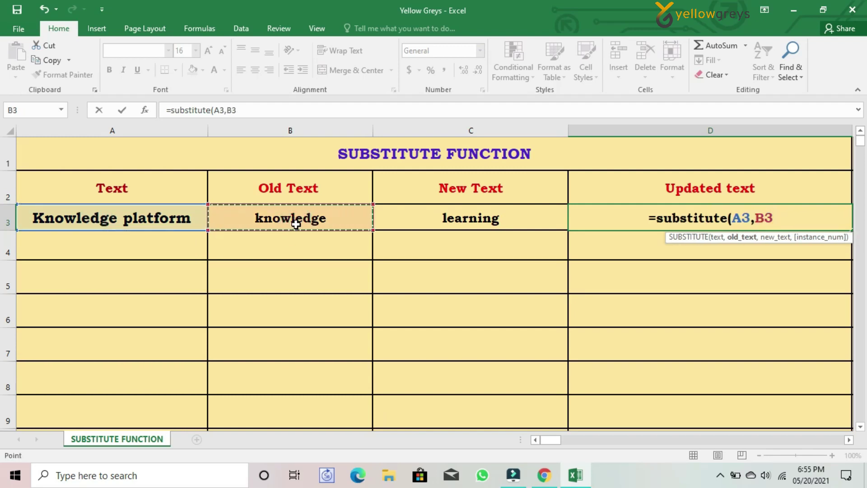
text(,)
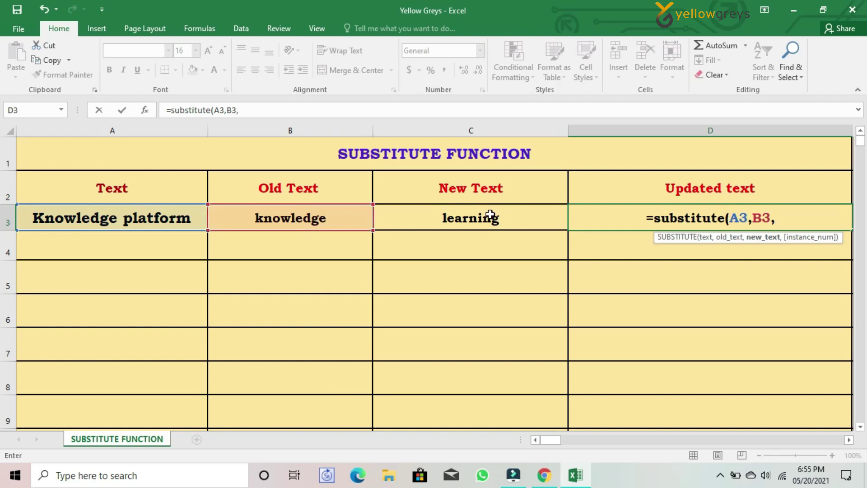
click(490, 216)
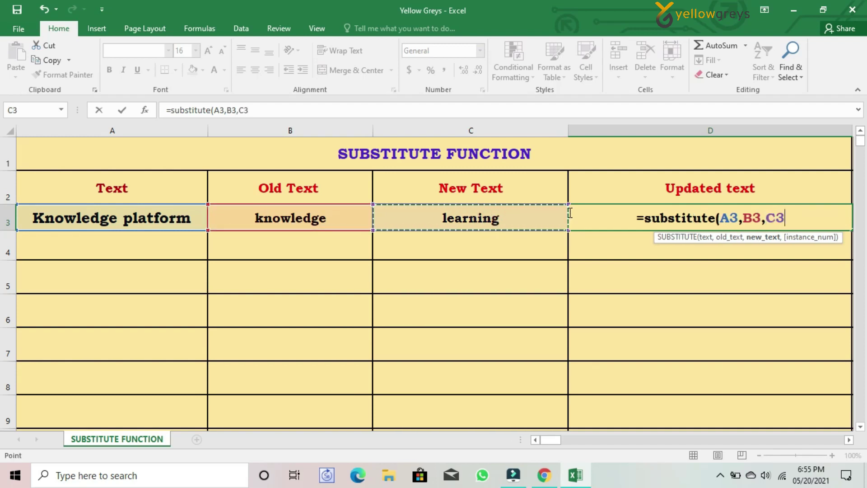
text())
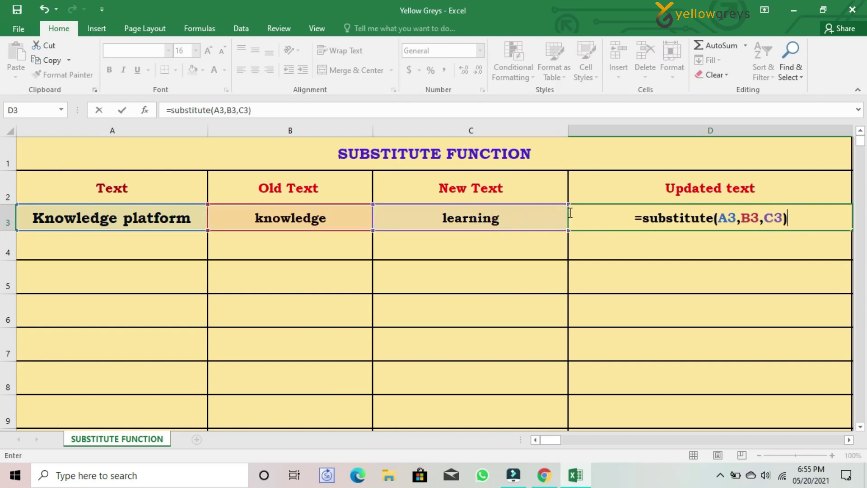
key(Return)
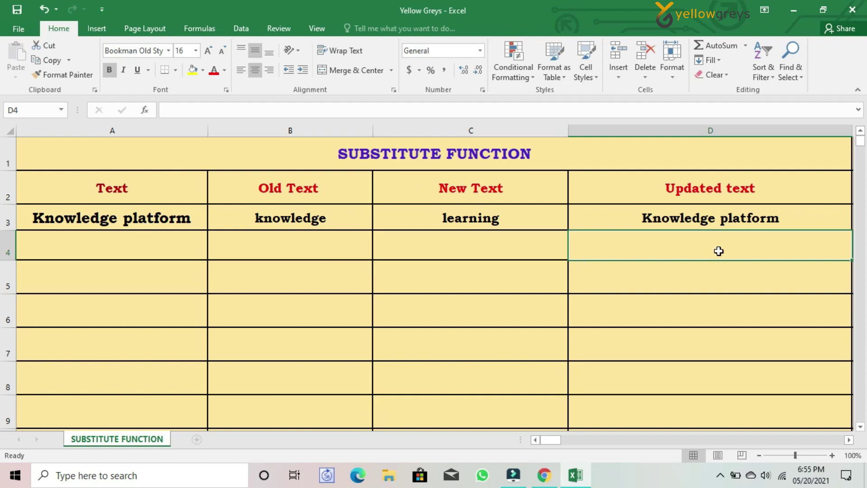
- Fill row 4 with "Knowledge platform" in A4, "Knowledge" with a capital K in B4 and "learning" in C4
click(104, 251)
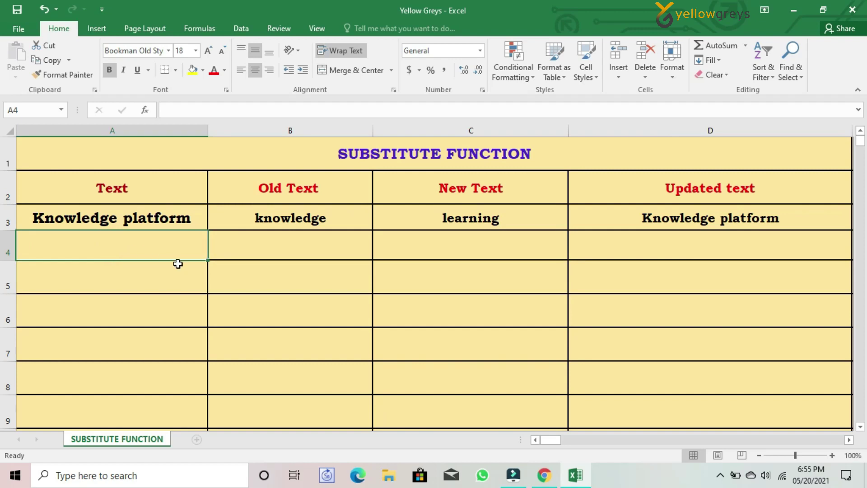
text(Knowledge platform)
click(347, 248)
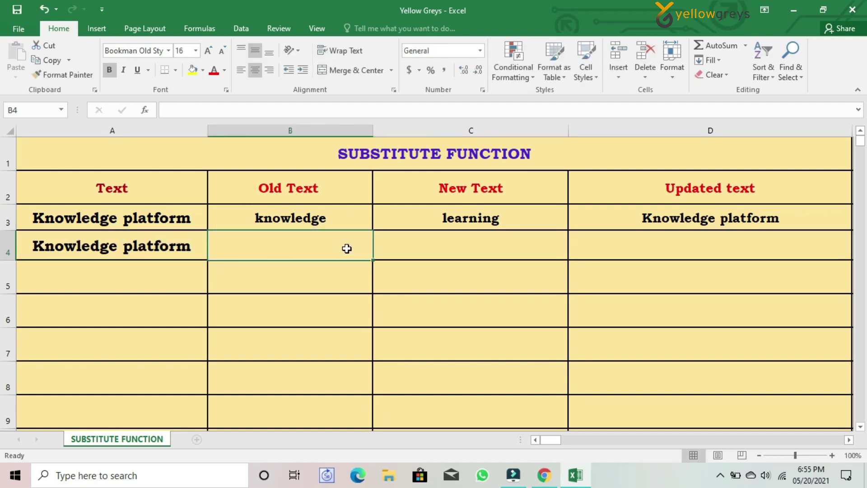
text(Knowledge)
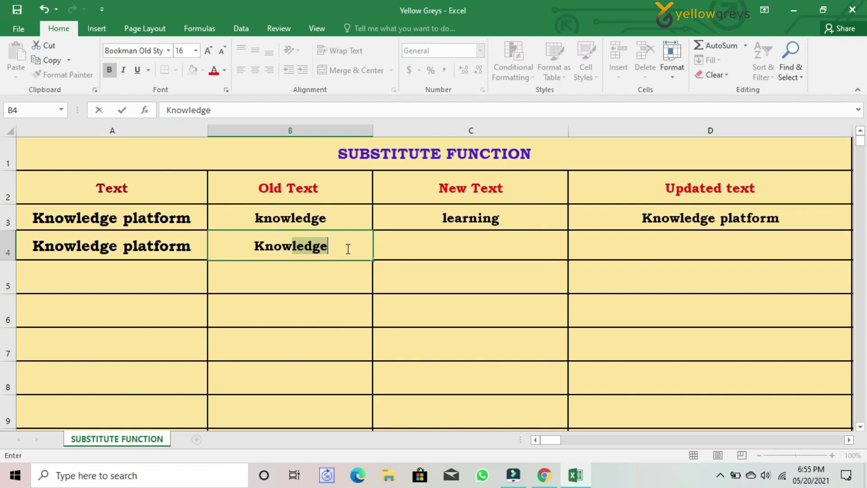
key(Tab)
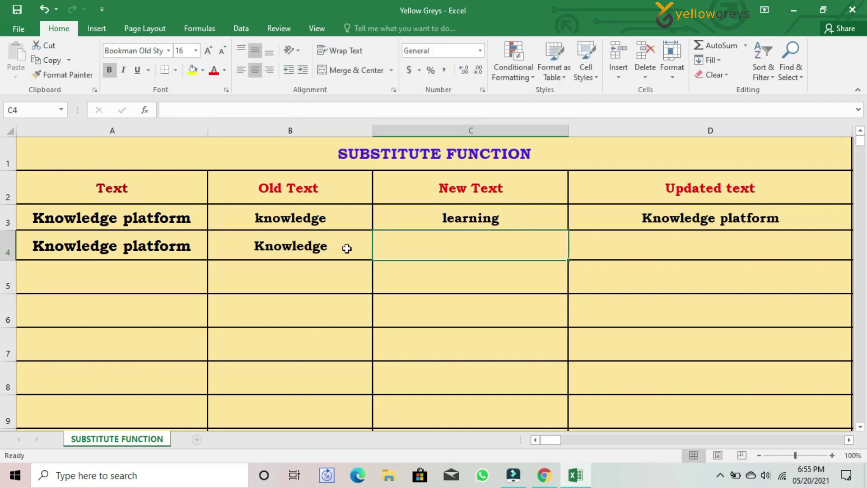
text(learning)
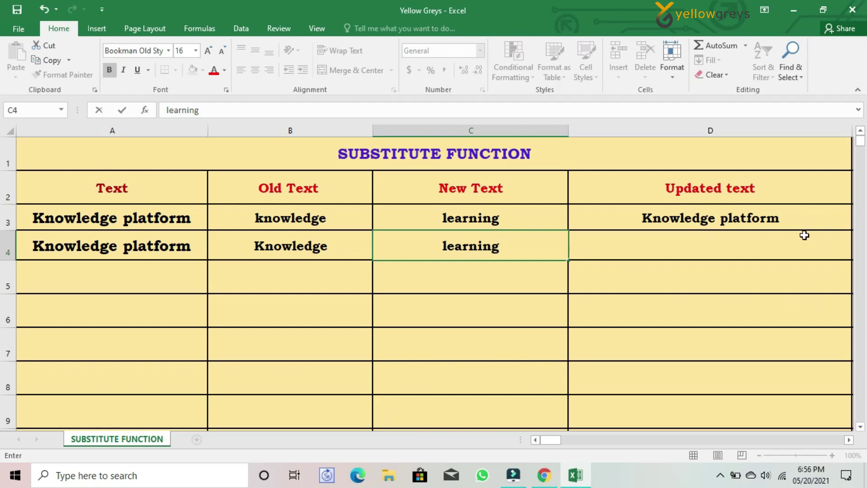
- Copy the SUBSTITUTE formula from D3 down to D4
click(790, 216)
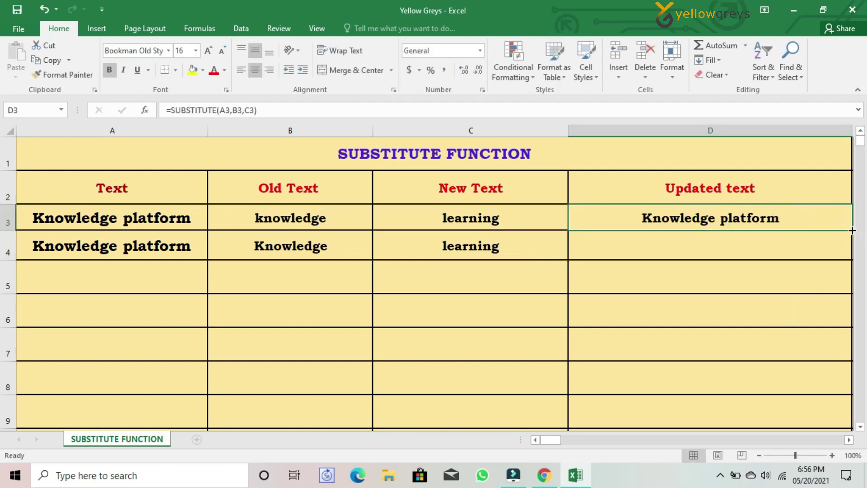
drag(850, 230, 850, 261)
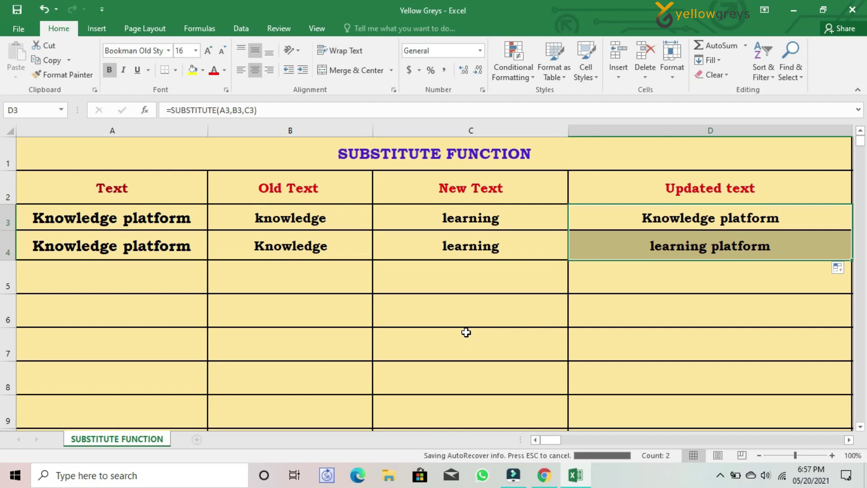
- Clear the example data in A3:D4 and enter the codes ABC-01-01, DEF-07-02 and GHI-03-03 in A3:A5
drag(105, 220, 664, 252)
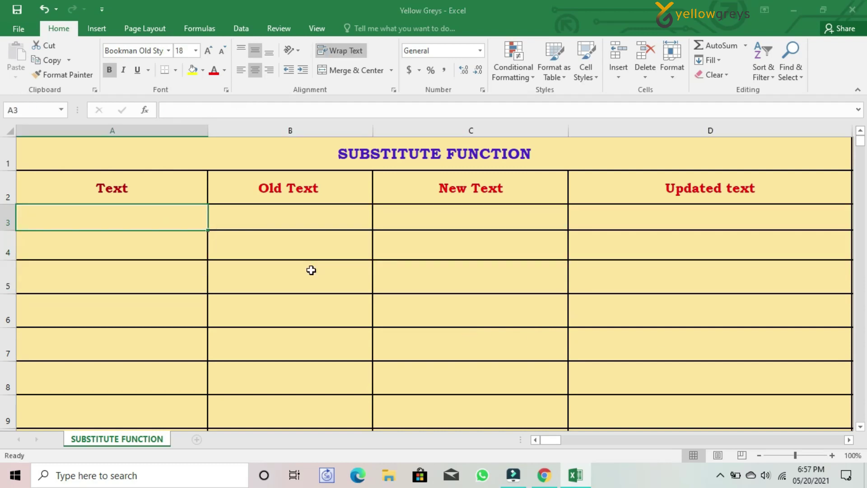
text(AB)
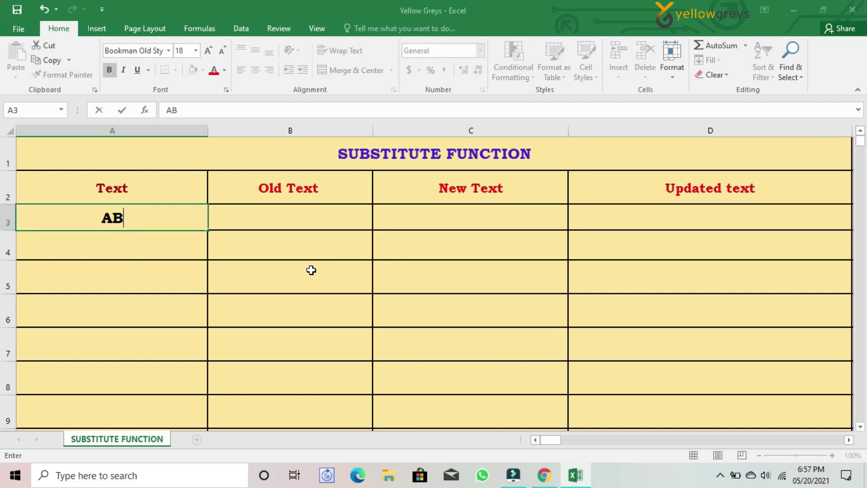
text(C-01-01)
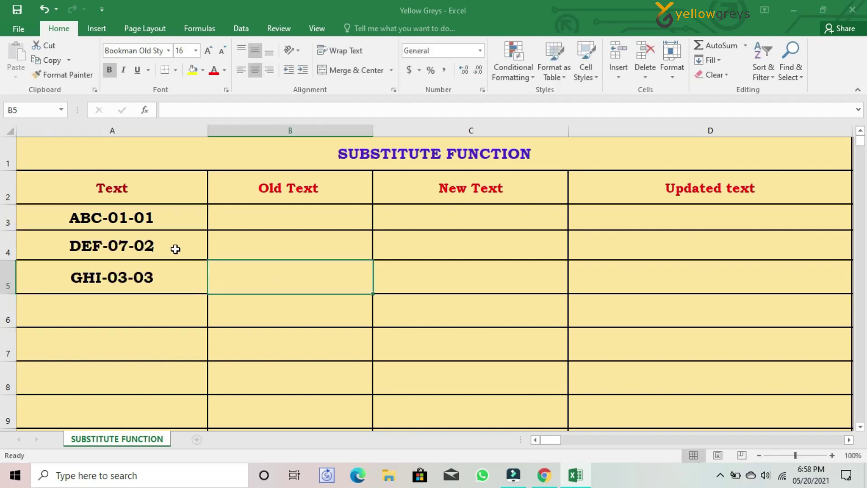
- Enter 01 as the old text in B3 and X as the new text in C3
click(286, 219)
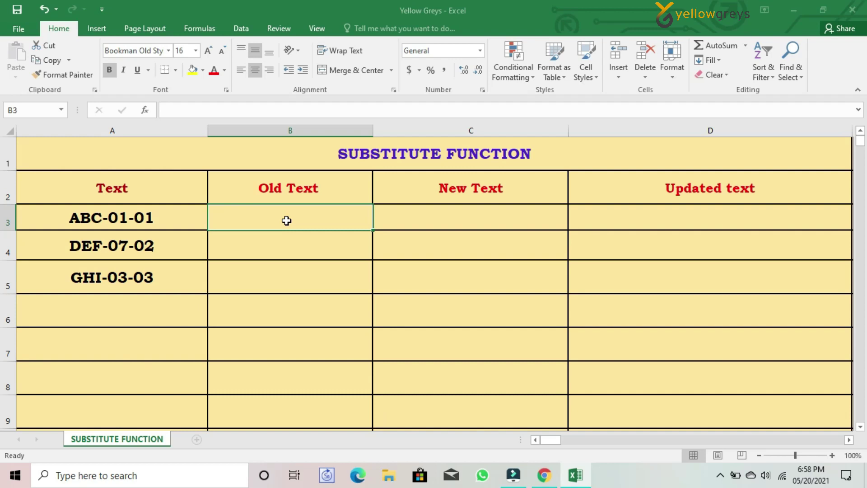
text(01)
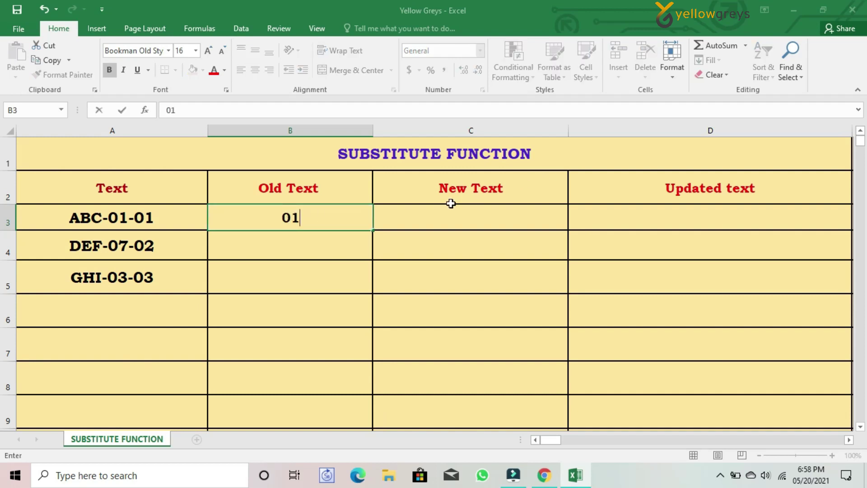
click(466, 210)
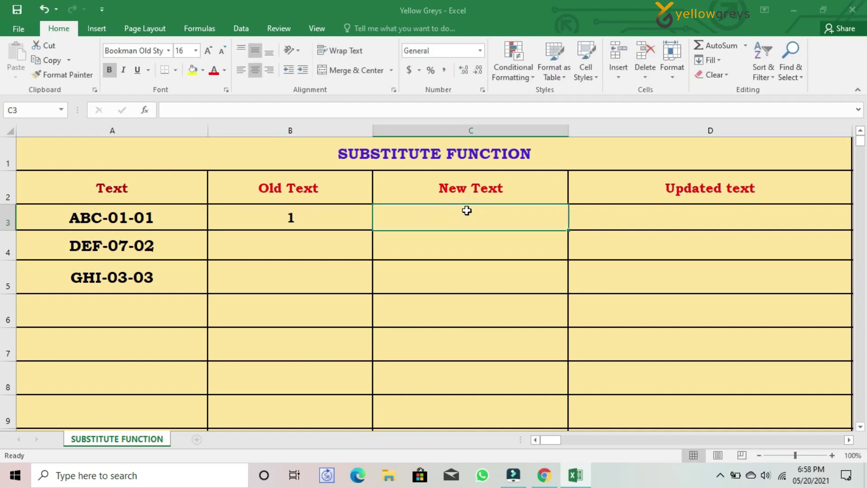
text(x)
- Enter the formula =SUBSTITUTE(A3,B3,C3) in D3 to replace every occurrence of the old text
click(646, 215)
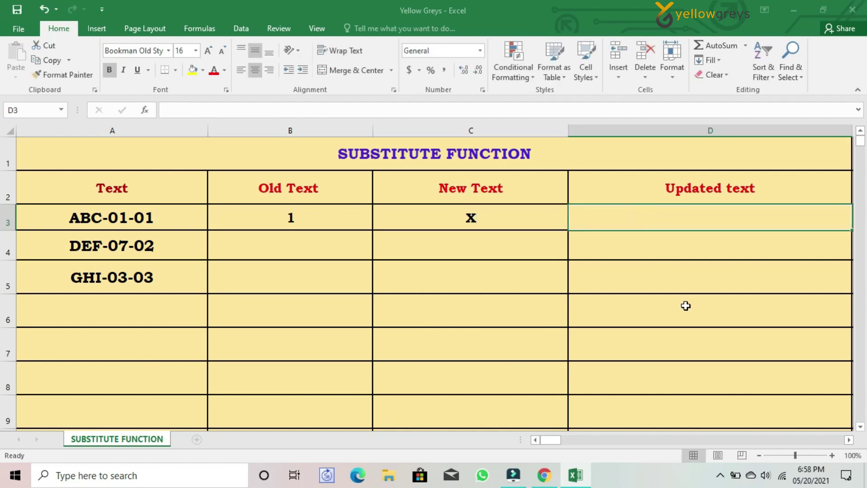
text(=SUBS)
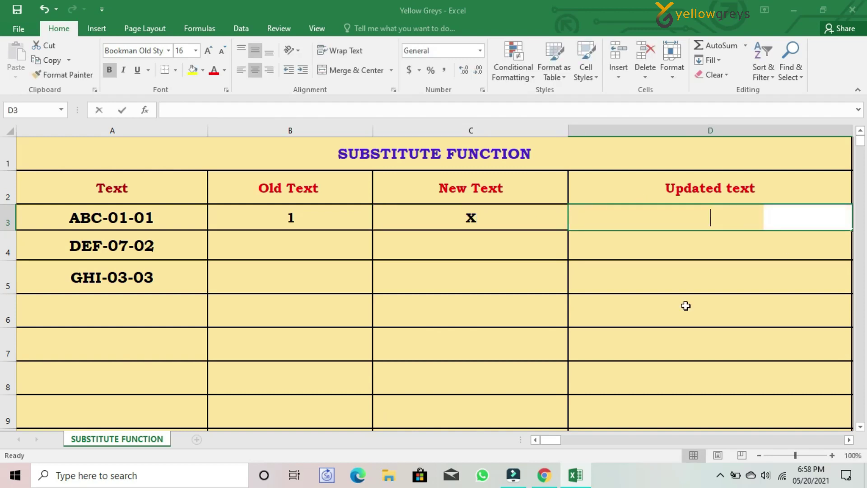
text(TITUTE)
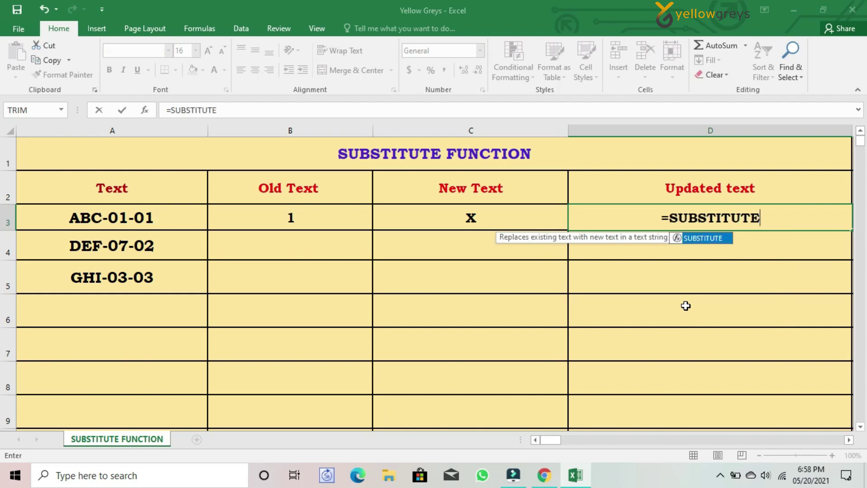
text(()
click(88, 217)
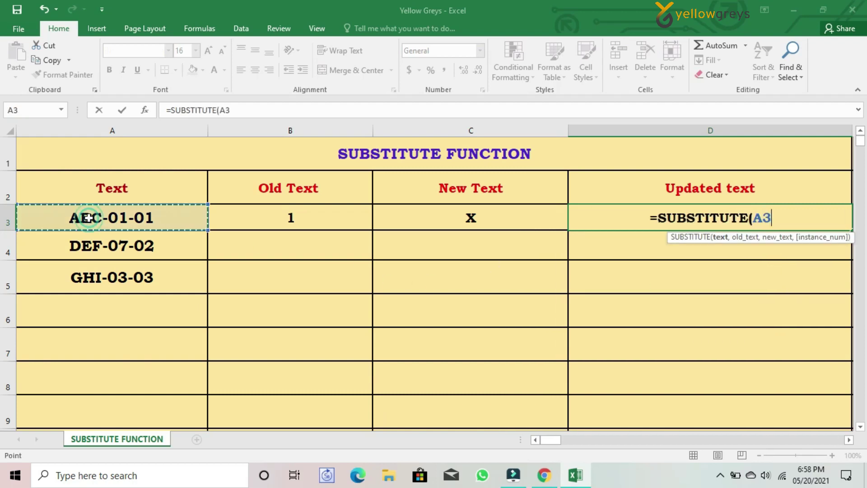
text(,)
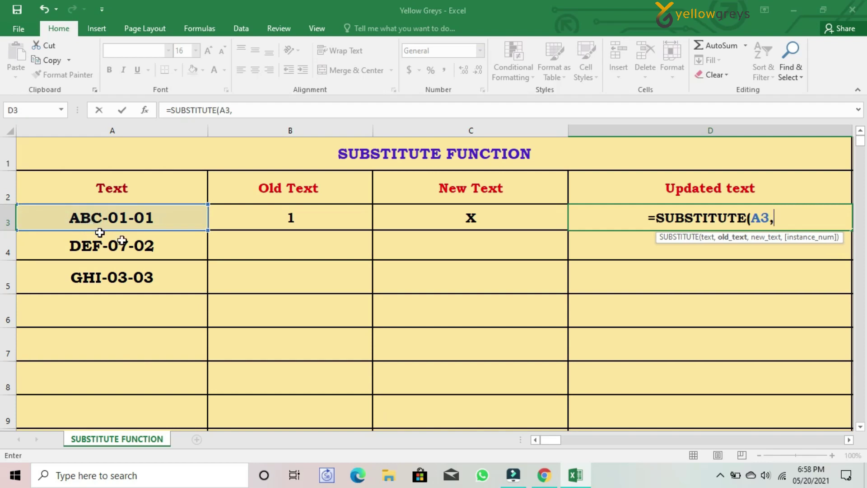
click(264, 222)
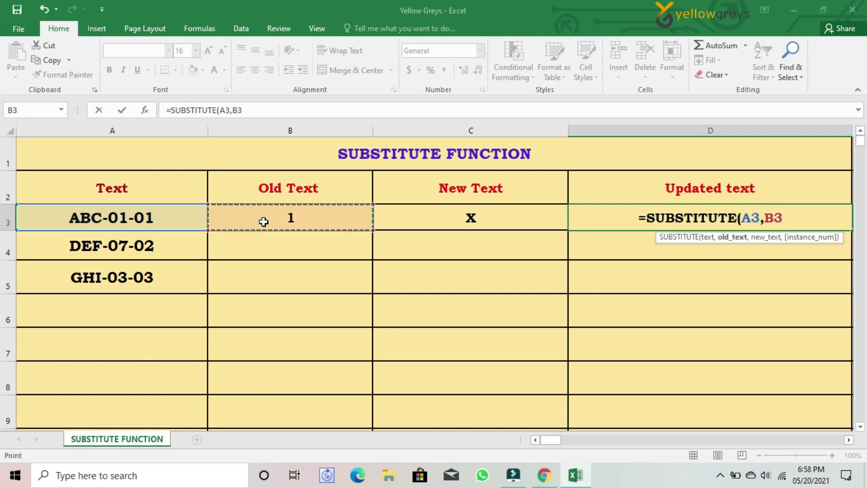
text(,)
click(455, 215)
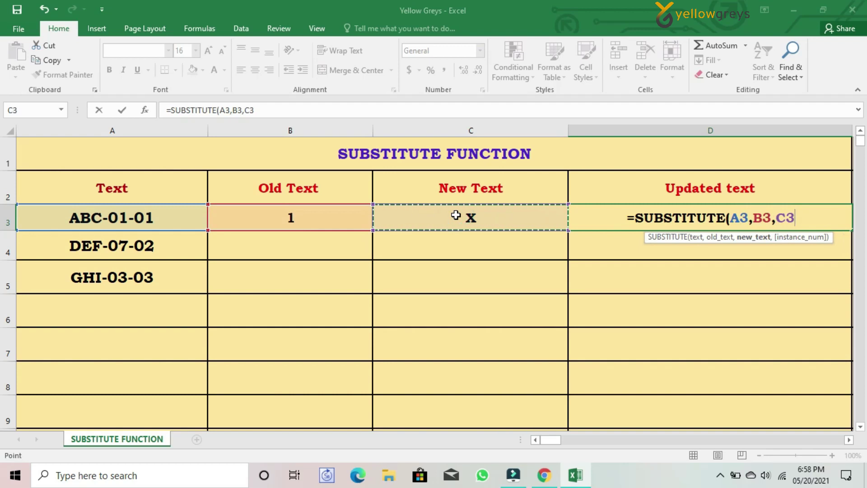
text())
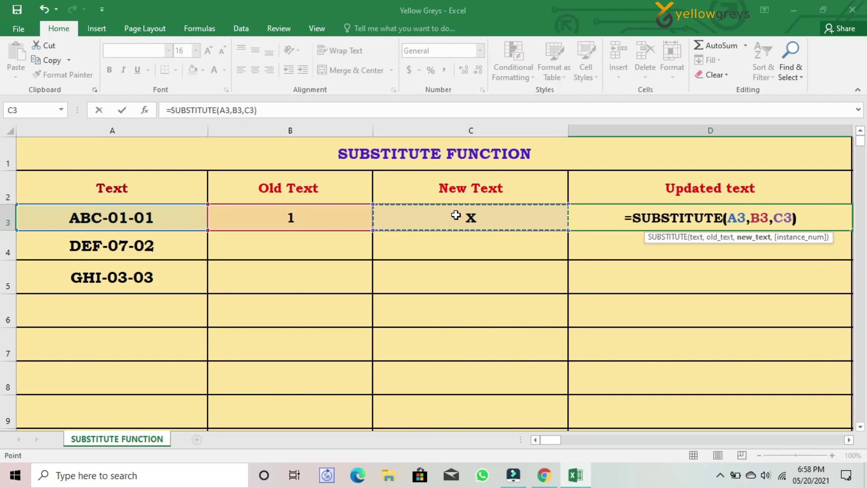
key(Return)
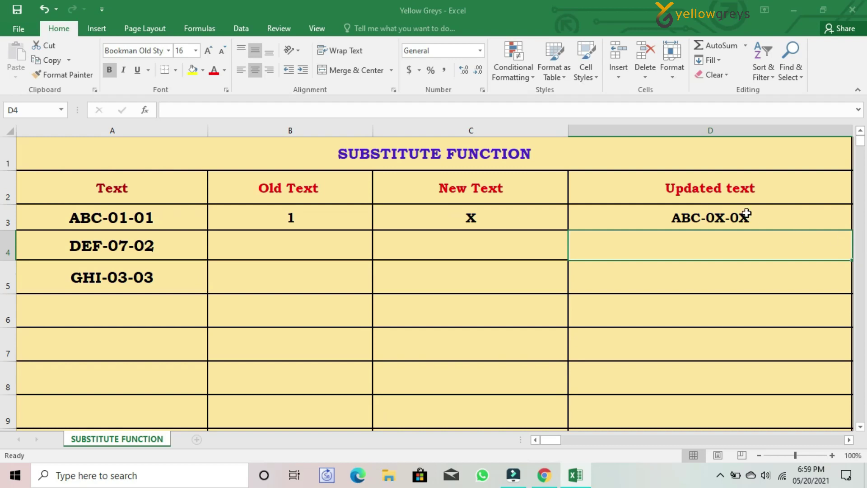
- Replace the formula in D3 with =SUBSTITUTE(A3,B3,C3,1) so only the first occurrence is substituted
click(708, 216)
key(Delete)
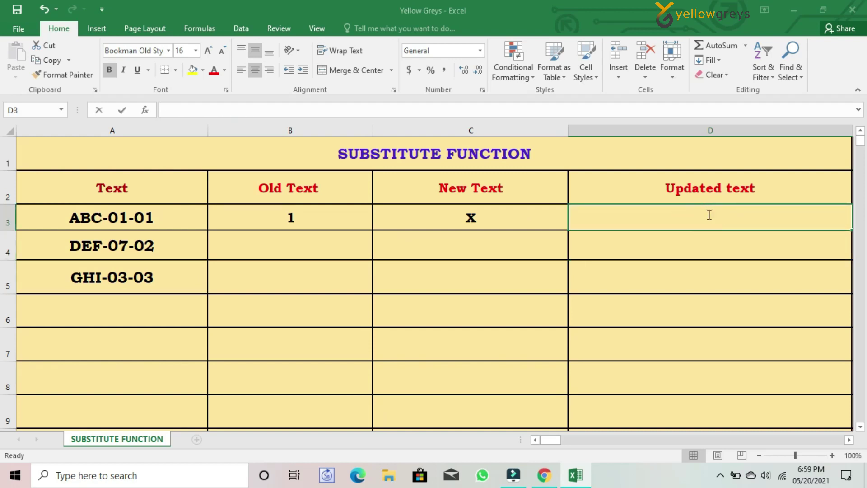
text(=SUBS)
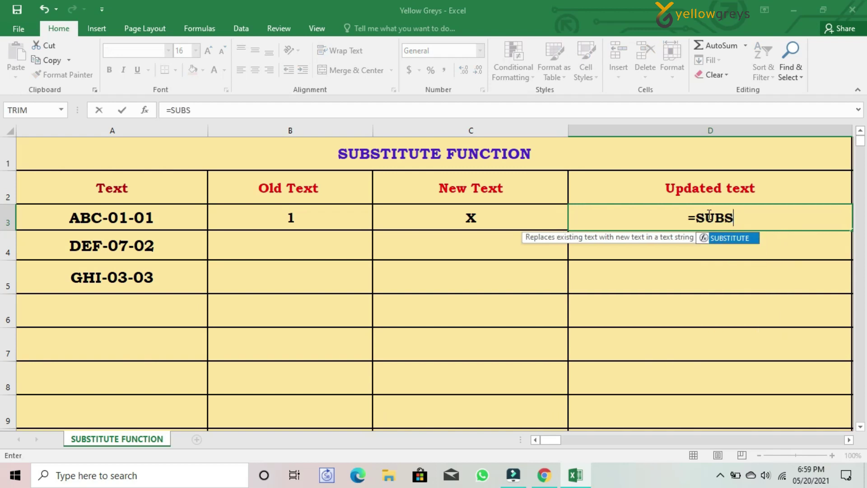
text(TITUTE)
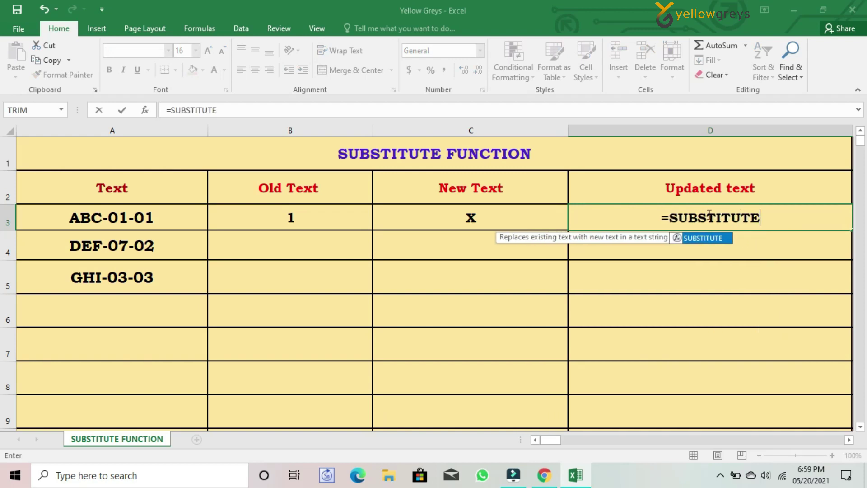
text(()
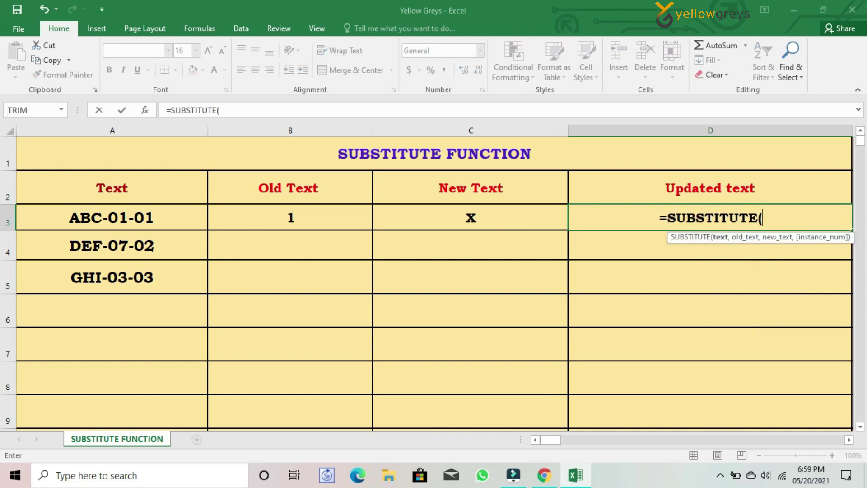
click(126, 217)
text(,)
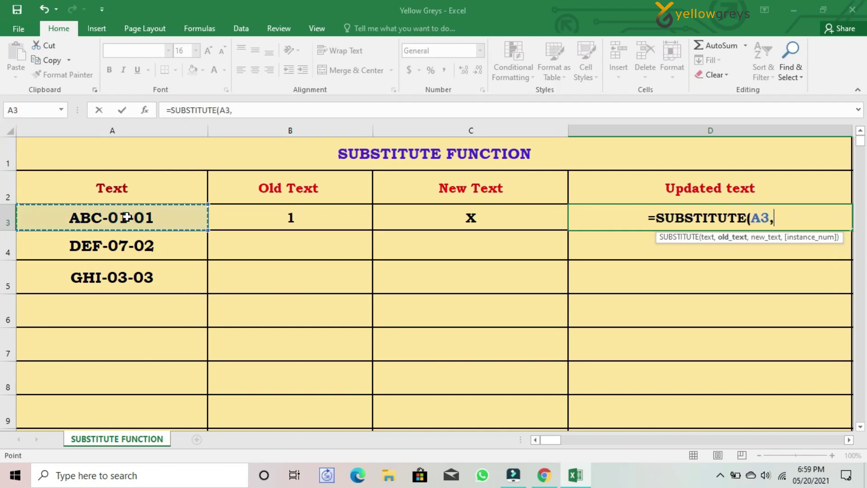
click(320, 221)
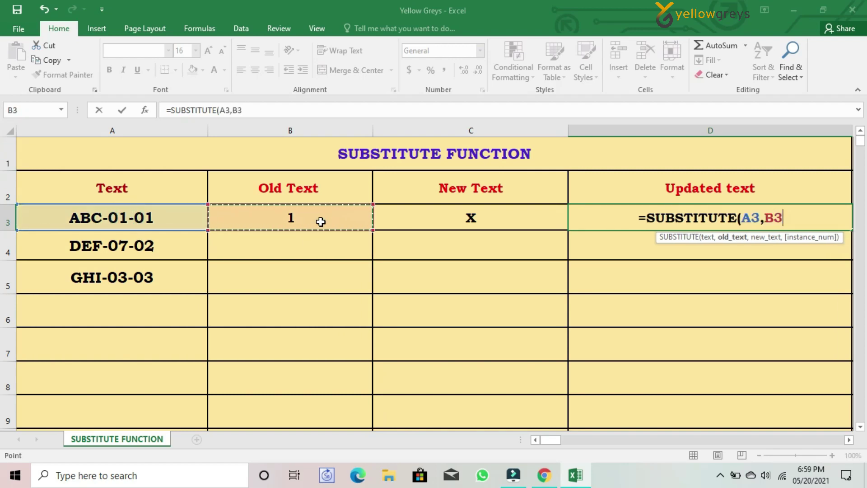
text(,)
click(432, 219)
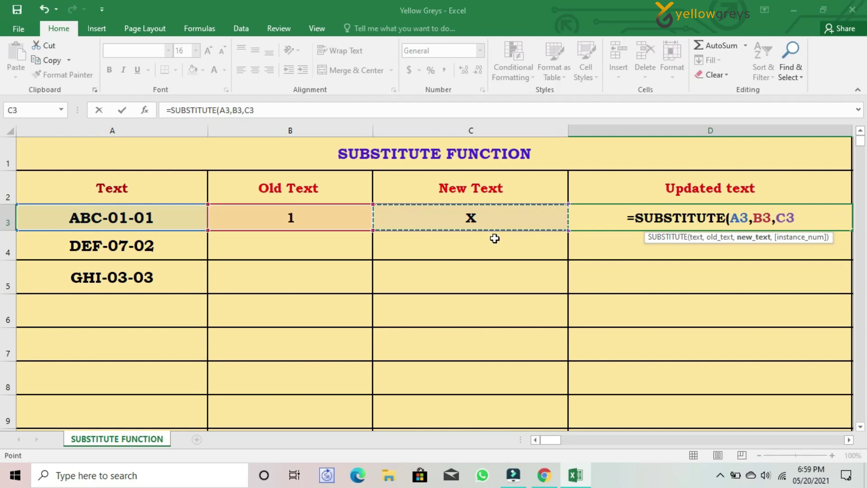
text(,)
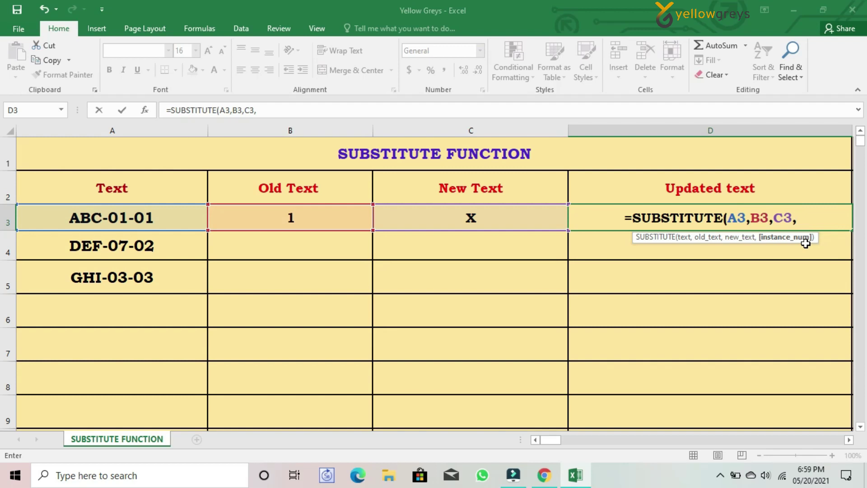
text(1)
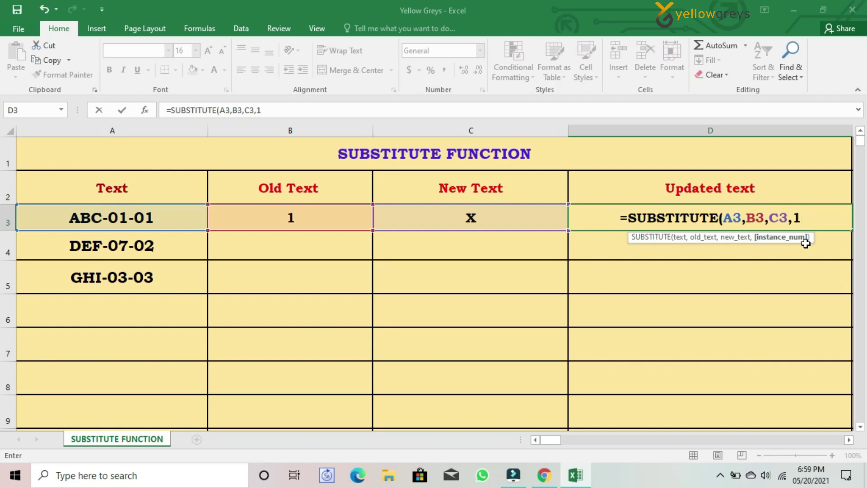
text())
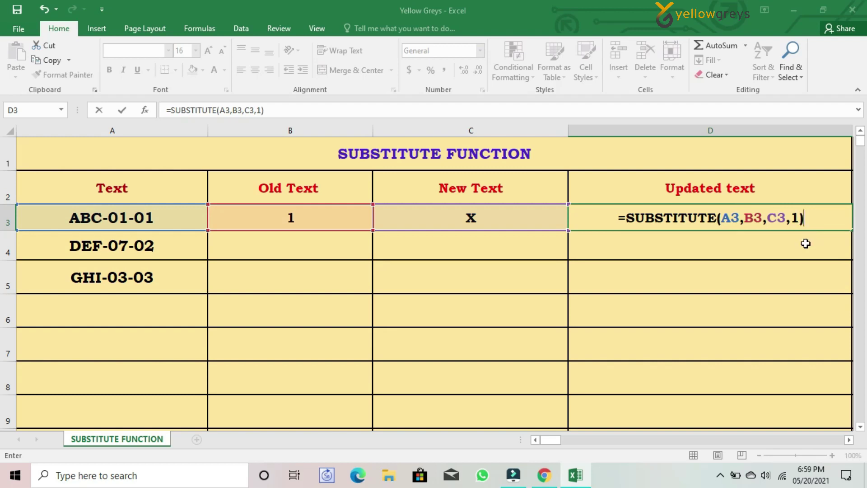
key(Return)
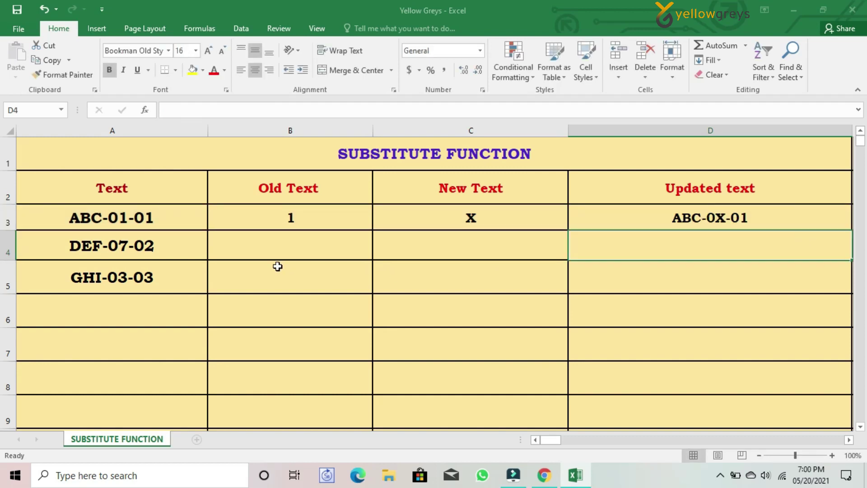
- Enter 0 as the old text in B4 and Y as the new text in C4
click(303, 246)
text(0)
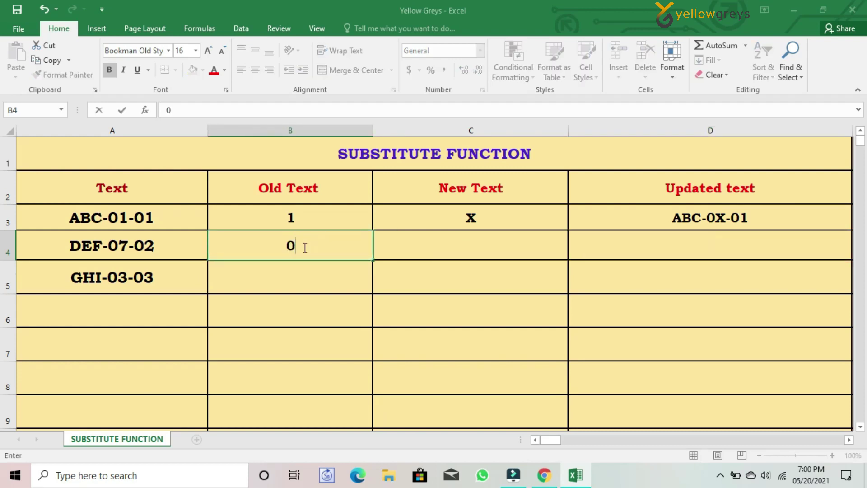
click(466, 243)
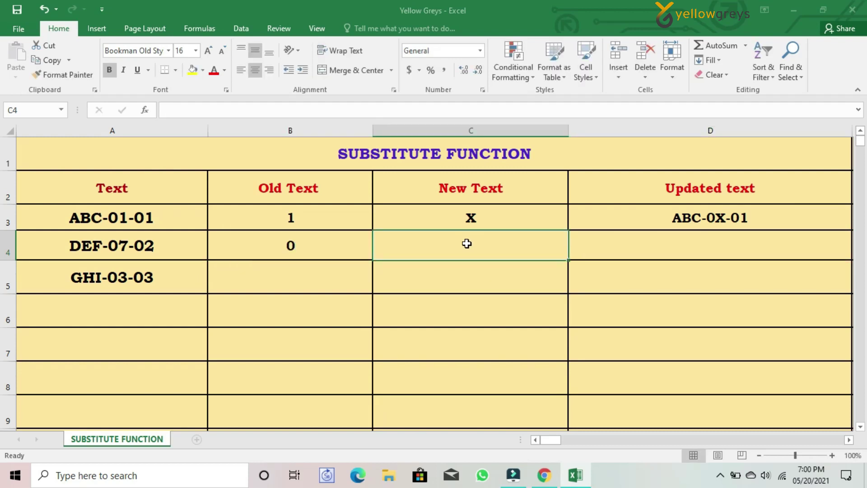
text(Y)
key(Tab)
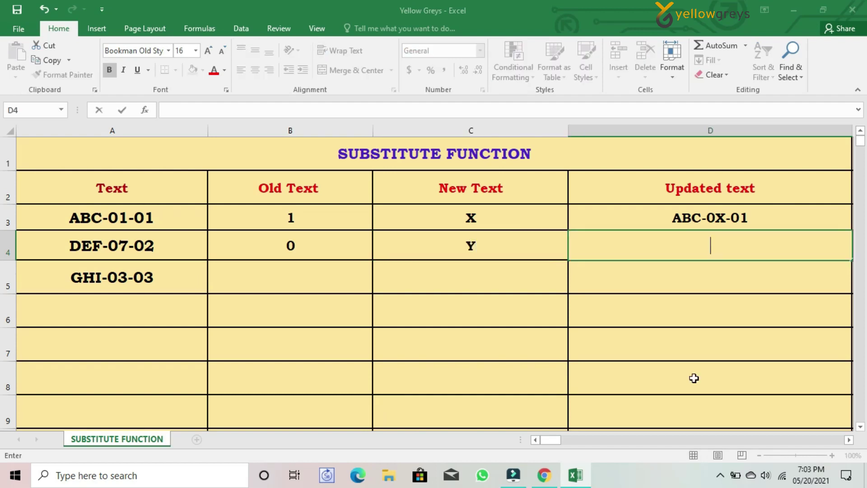
- Enter the formula =SUBSTITUTE(A4,B4,C4,2) in D4 to replace only the second occurrence of the old text
text(=SUBS)
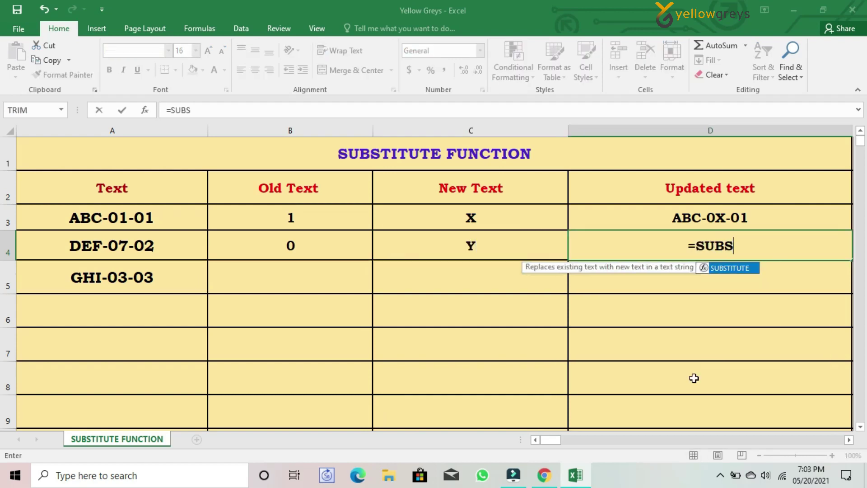
text(TITUT)
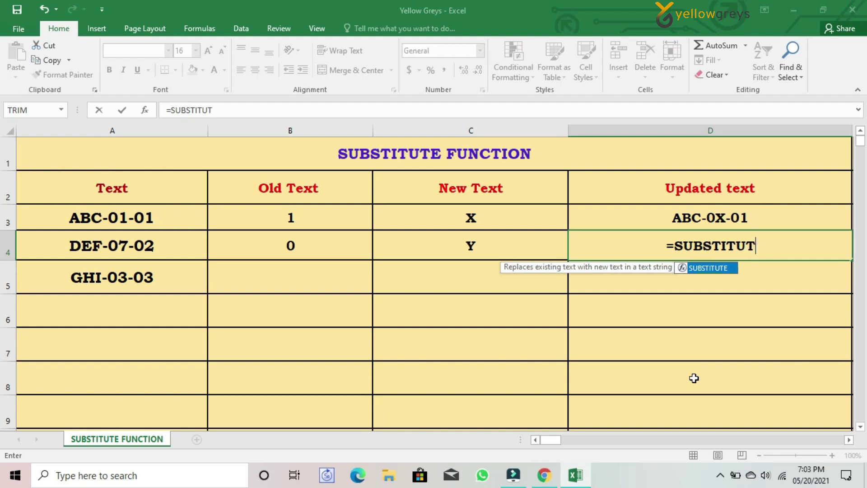
text(E()
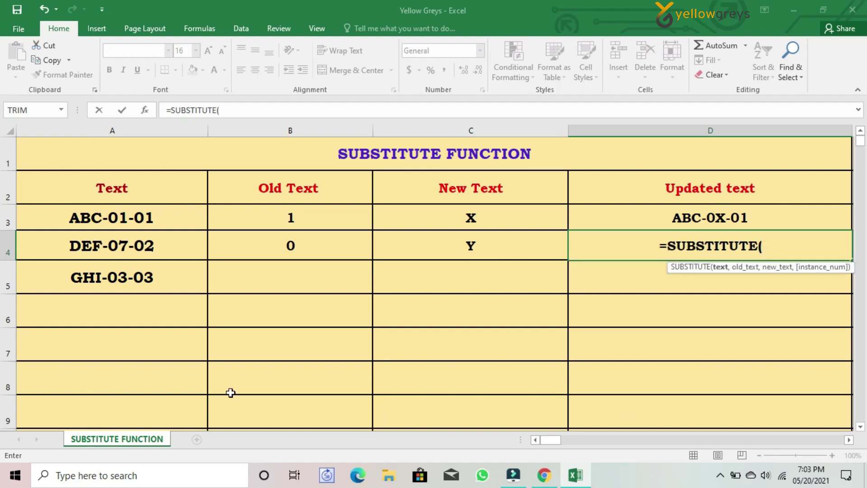
click(95, 249)
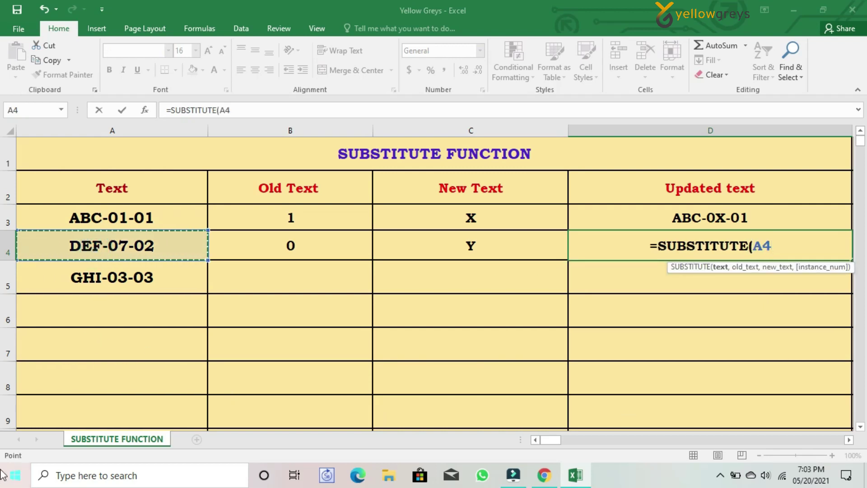
text(,)
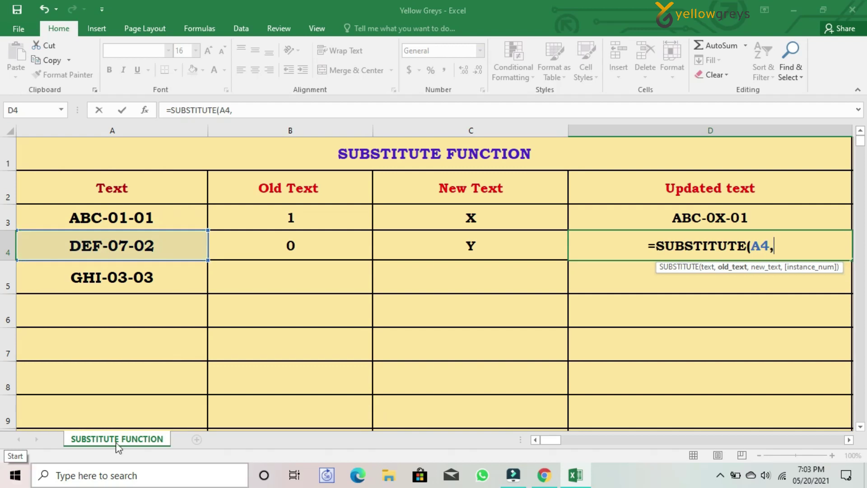
click(269, 250)
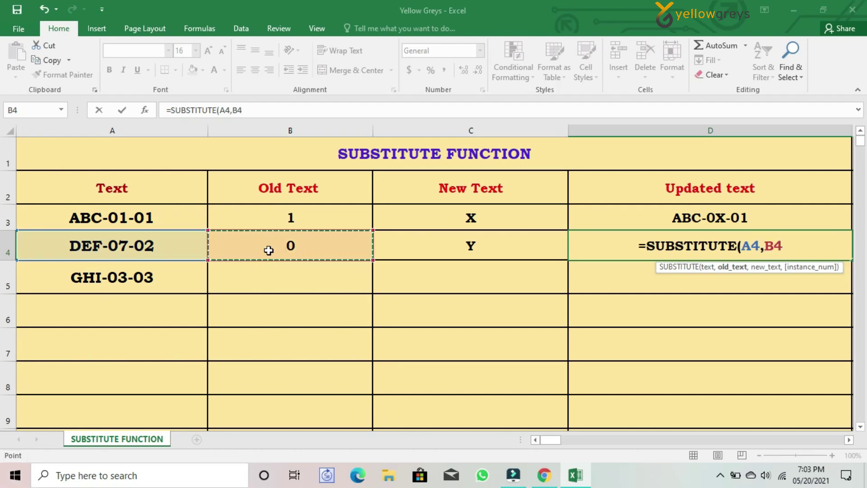
text(,)
click(487, 245)
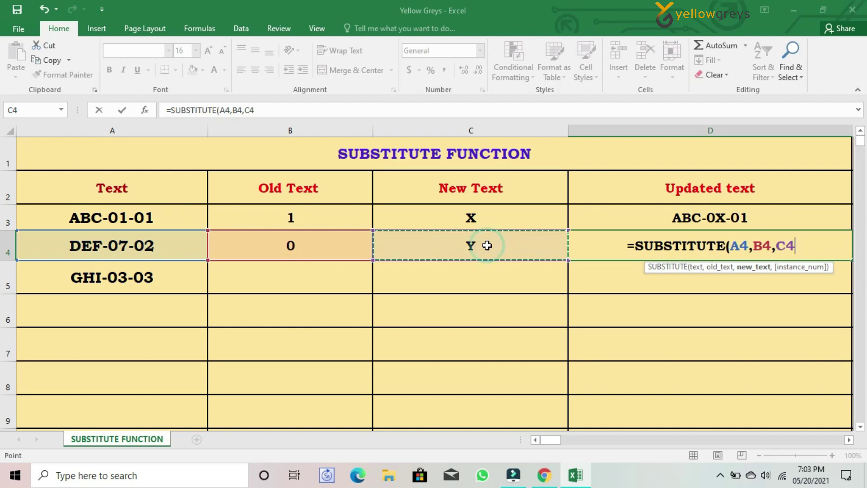
text(,)
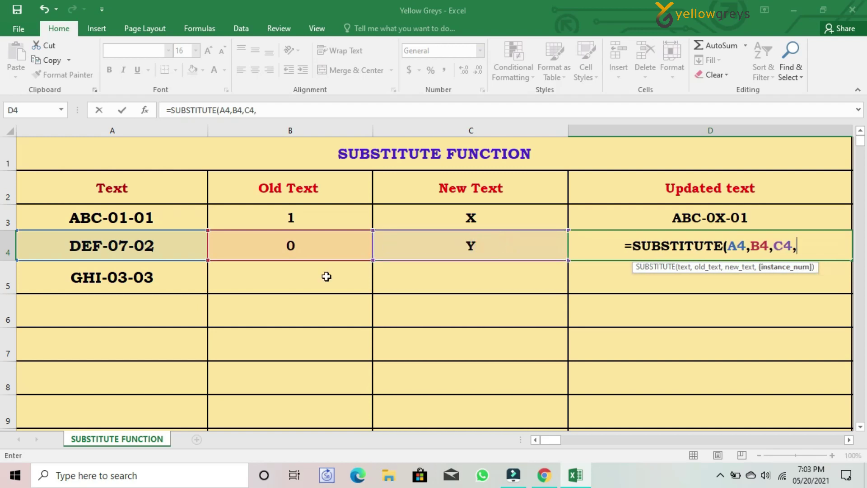
text(2))
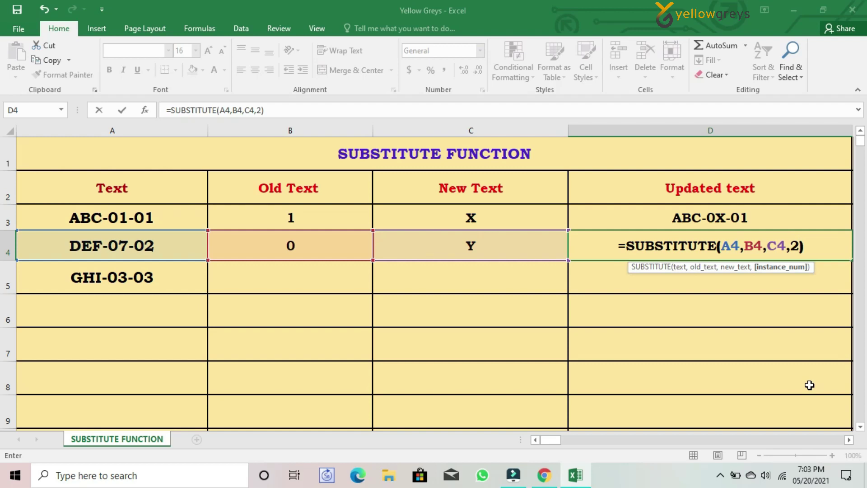
key(Return)
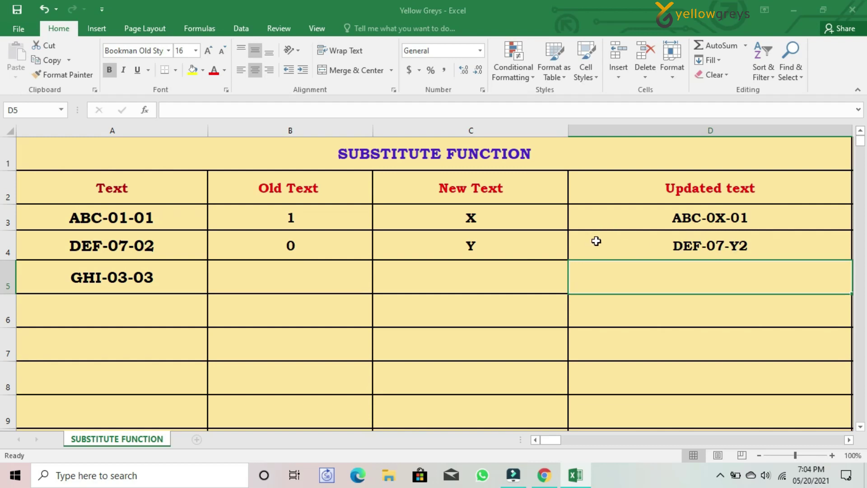
- Enter GHI as the old text in B5 for the code GHI-03-03
click(291, 292)
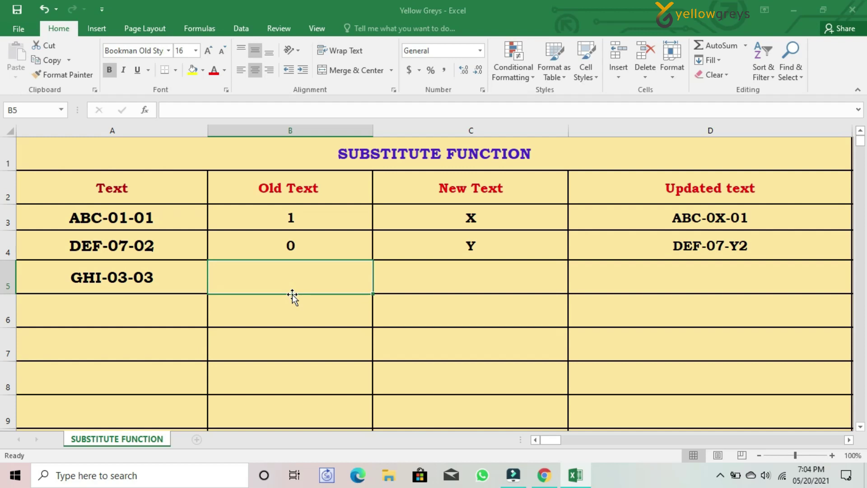
text(GHI)
key(Tab)
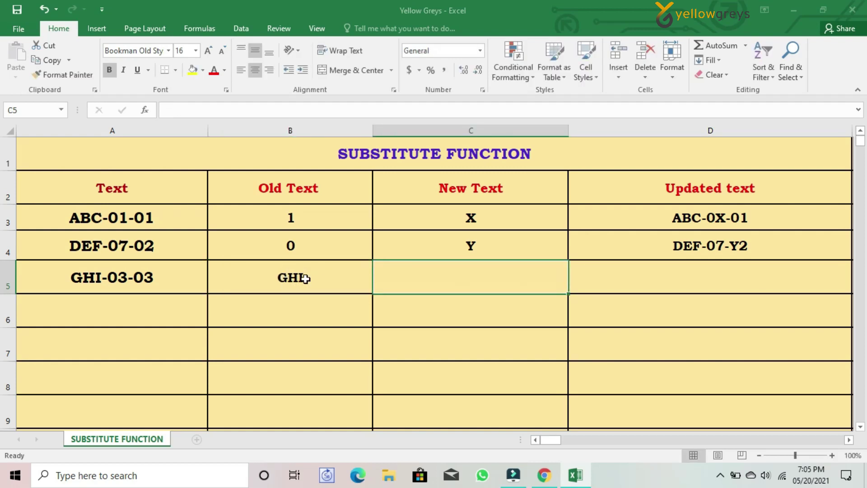
- Enter YELLOW GREYS as the new text in C5
text(YELLO)
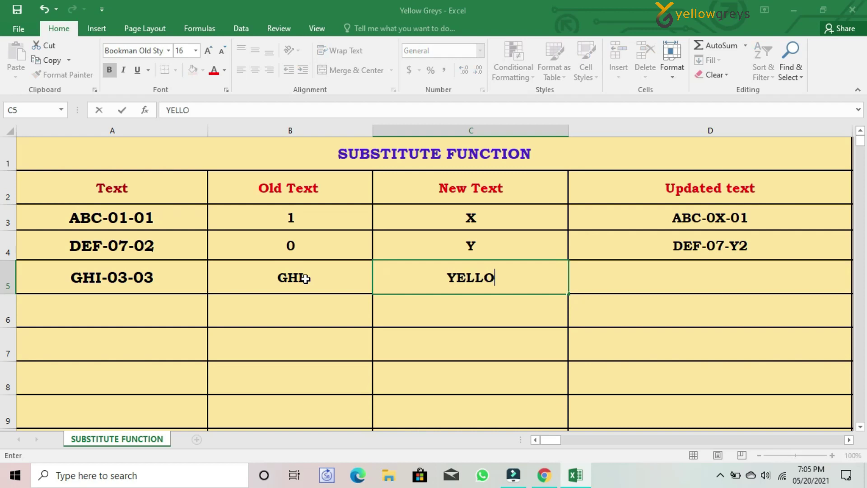
text(W GREYS)
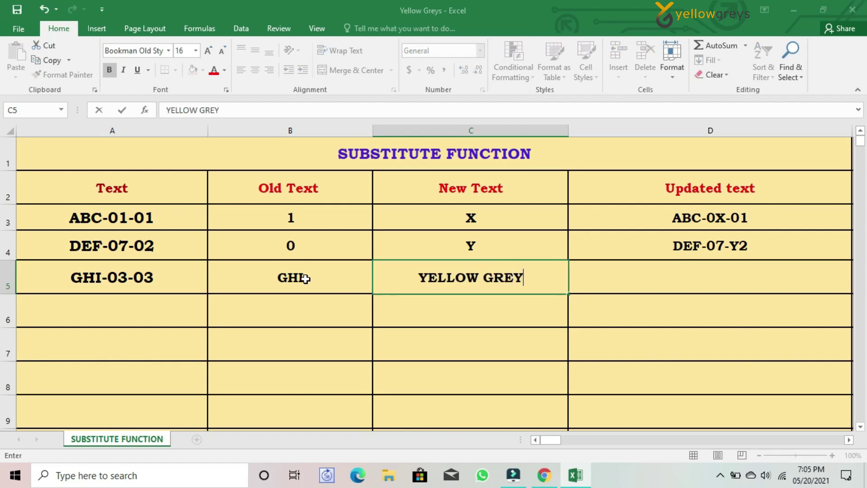
key(Tab)
- Enter the formula =SUBSTITUTE(A5,B5,C5) in D5 to replace the old text in the GHI-03-03 code without an instance number
text(=SUBST)
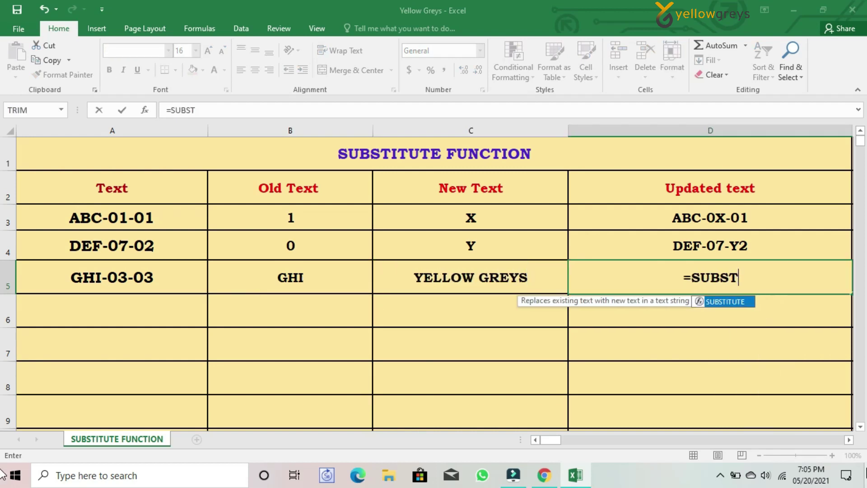
text(ITUTE()
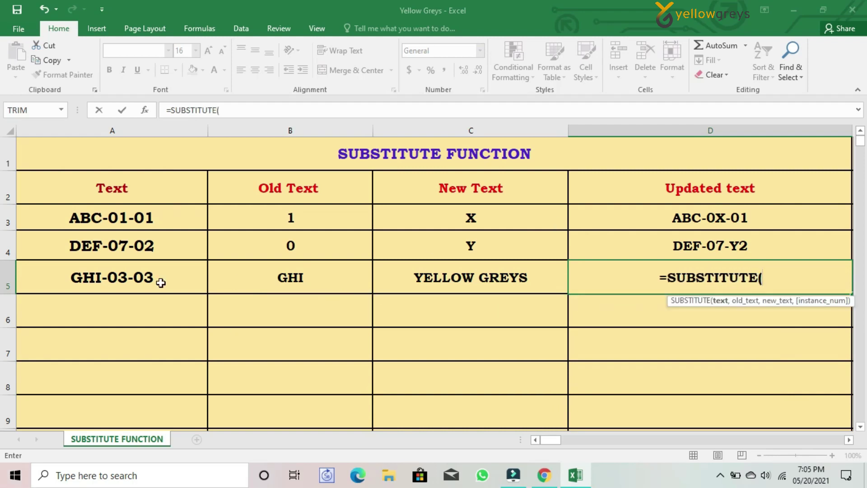
click(97, 279)
text(,)
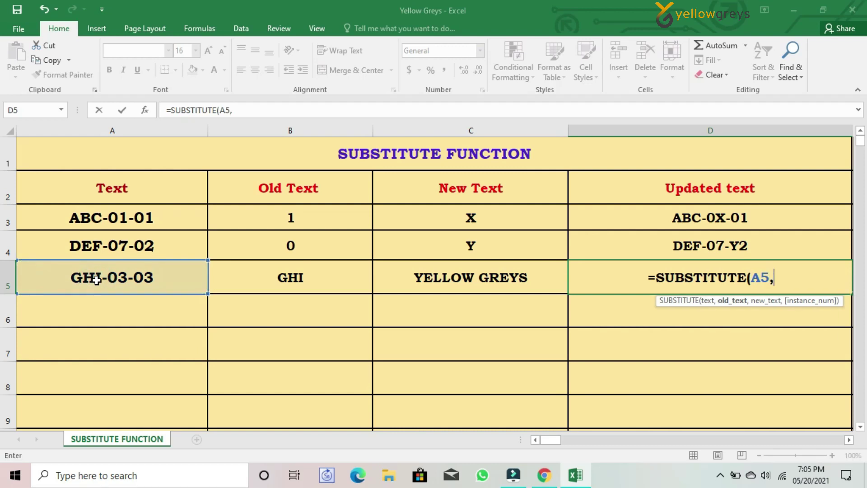
click(323, 279)
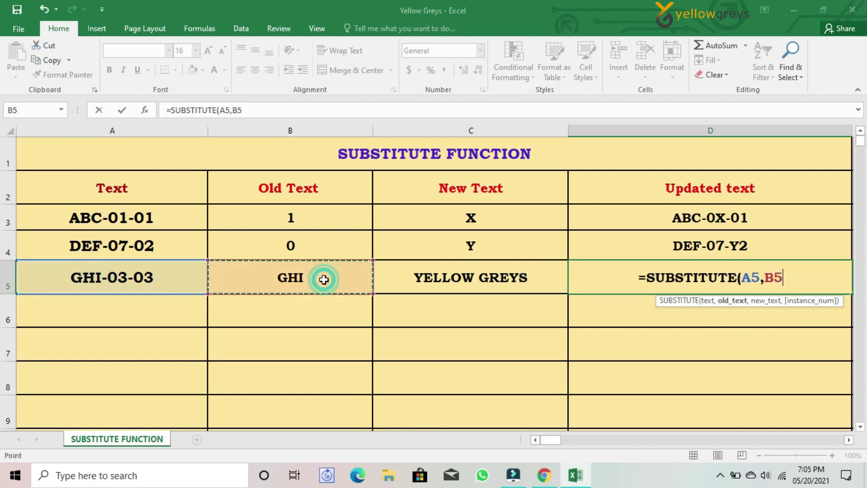
text(,)
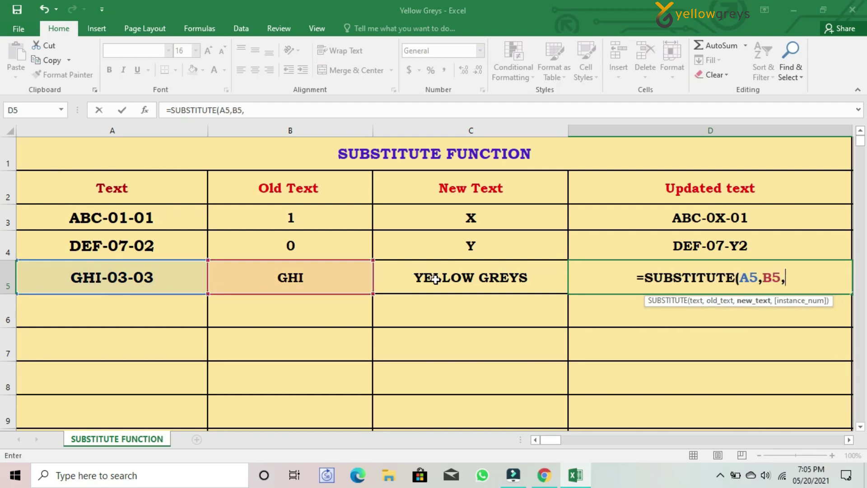
click(435, 279)
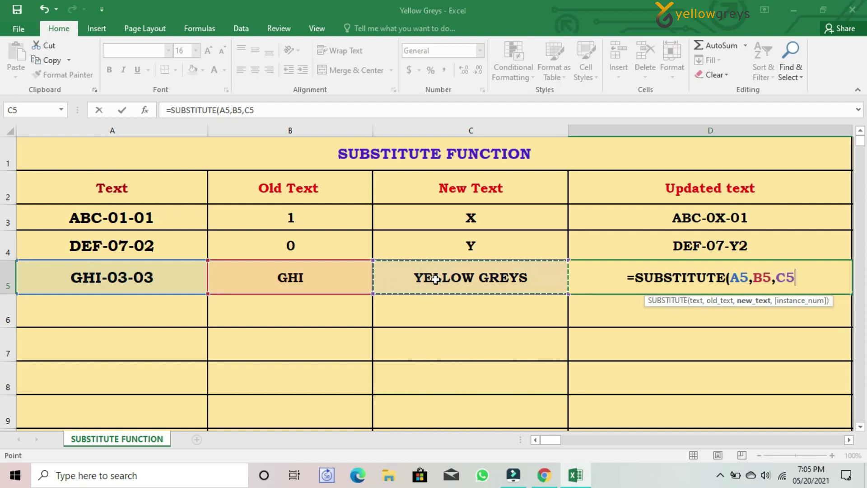
text())
key(Return)
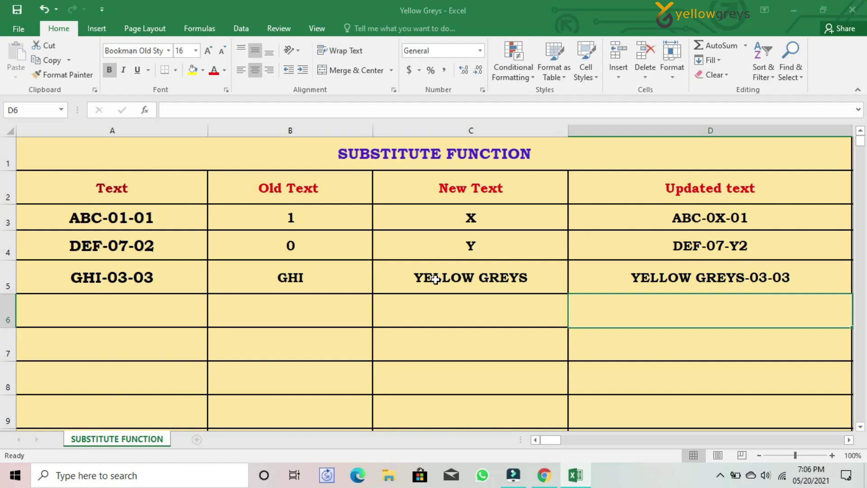
- Select A6, the first empty cell in the Text column
click(90, 310)
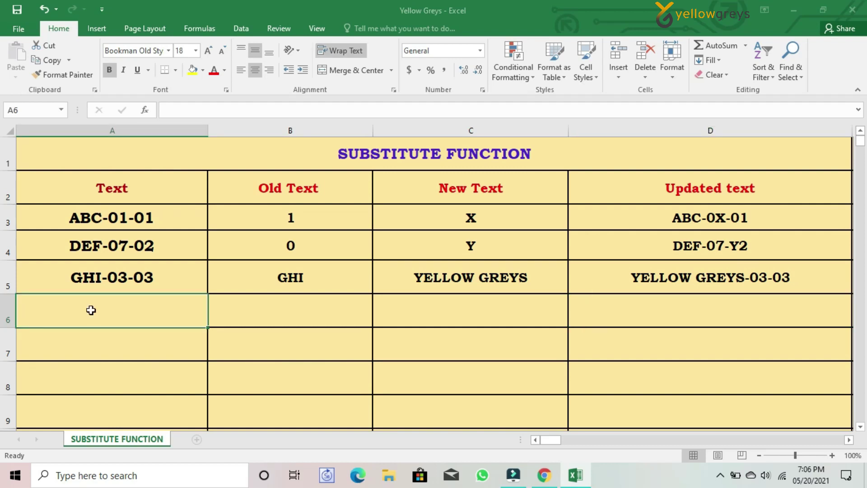